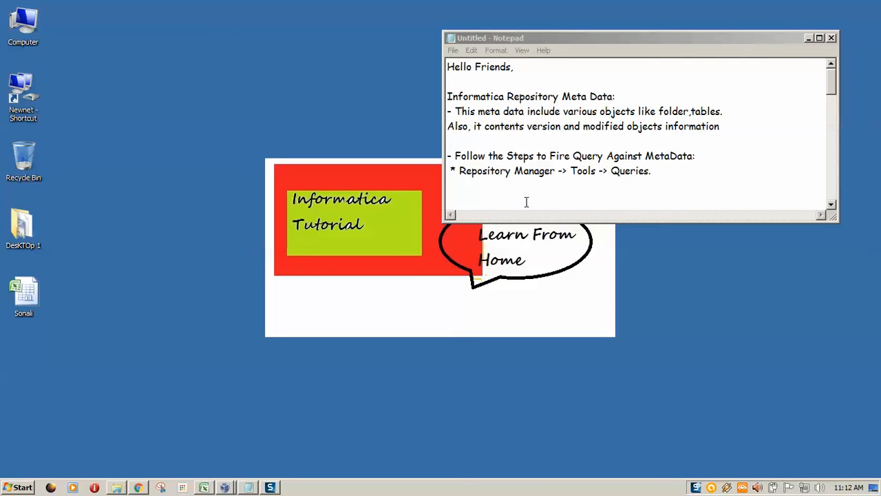
Select the note line '* Repository Manager -> Tools -> Queries' in Notepad
drag(651, 172, 453, 171)
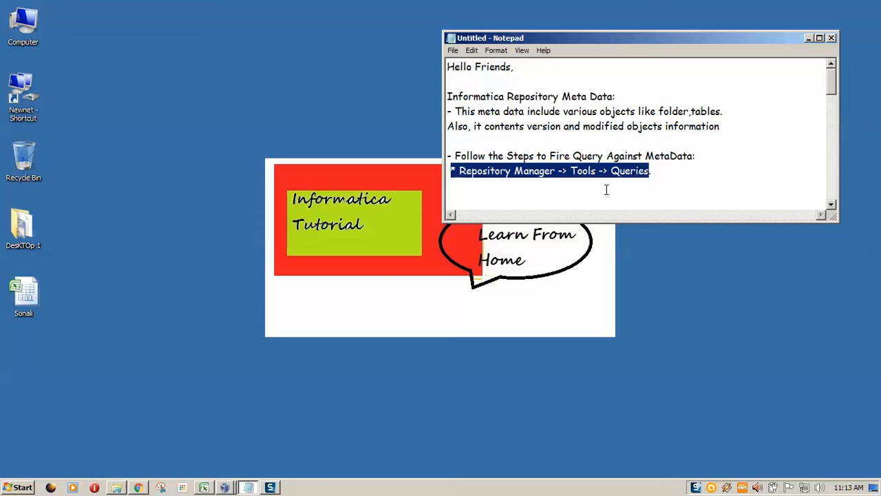
Switch to the Win-Infa VM, restore Repository Manager and open Tools > Queries
click(225, 487)
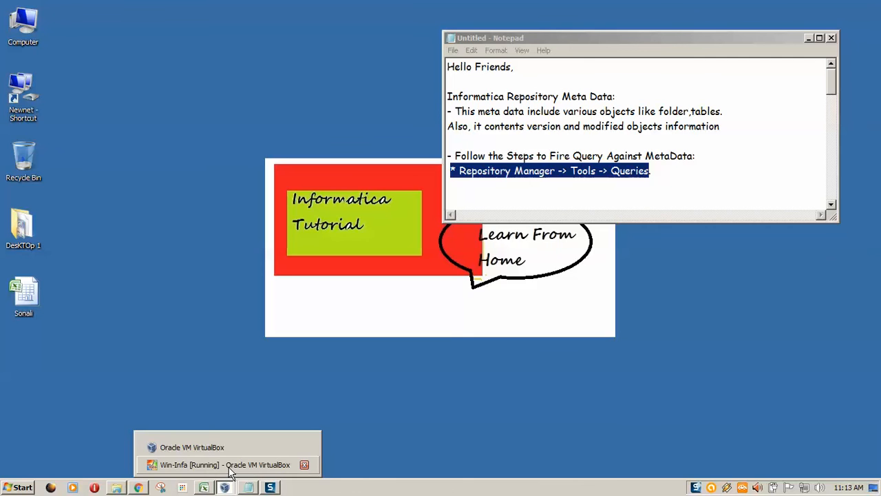
click(220, 464)
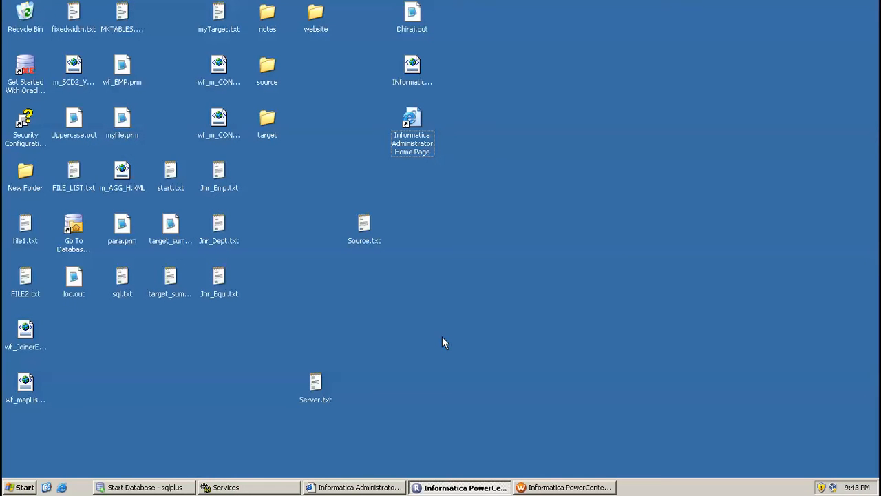
click(460, 487)
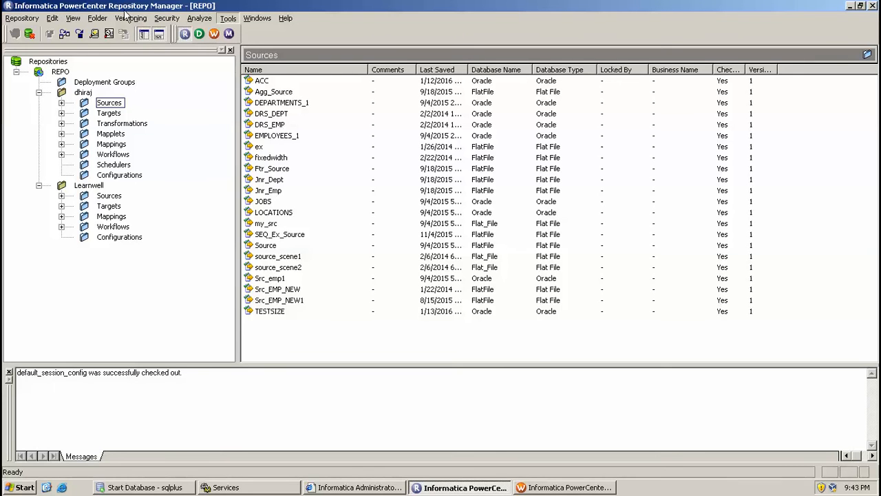
click(228, 18)
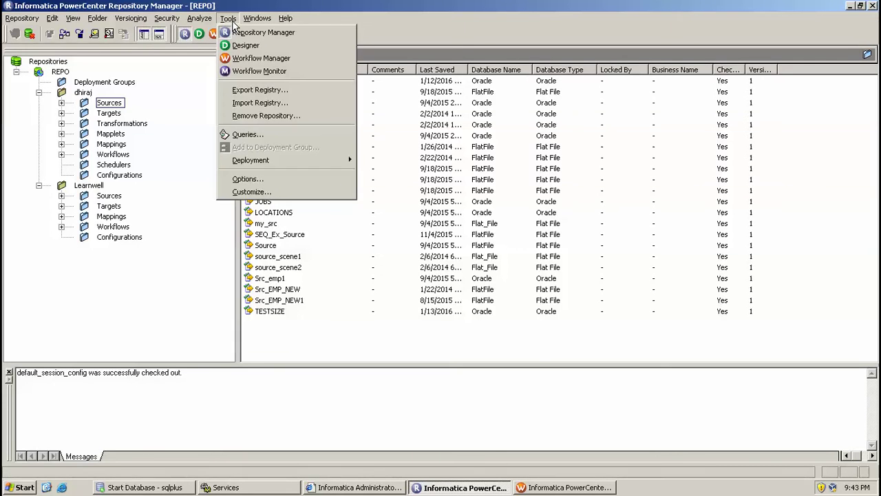
click(245, 134)
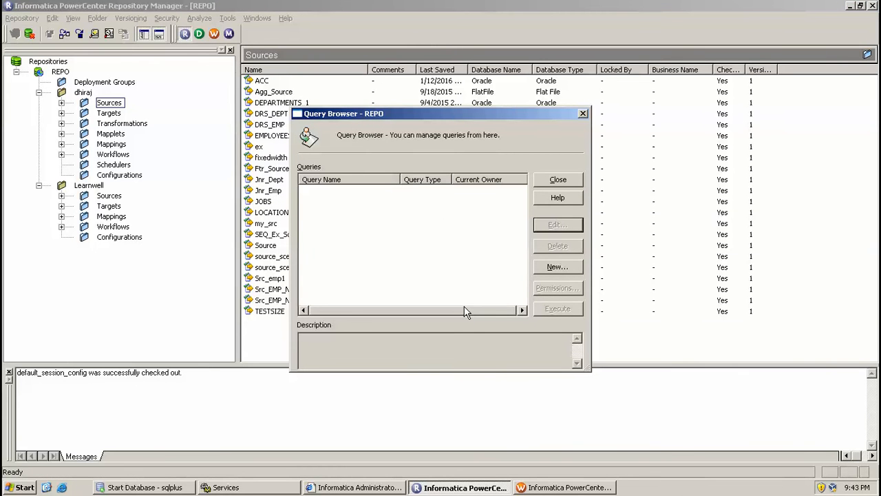
Start a new query, replace NewQuery1 with 'Find Table' and keep its type Personal
click(559, 270)
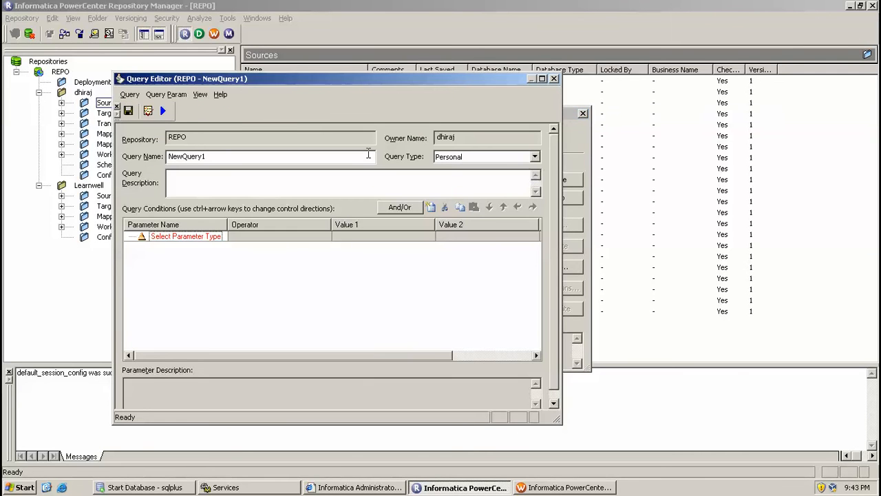
drag(269, 78, 393, 72)
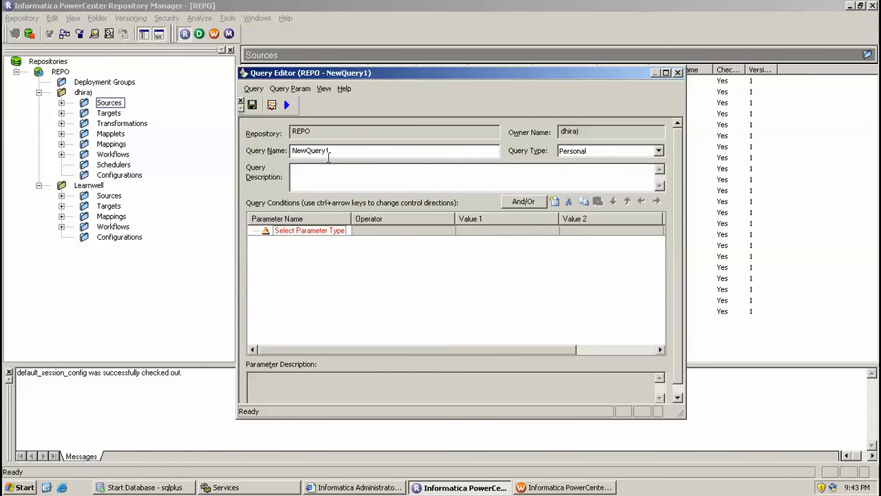
click(333, 149)
key(BackSpace)
key(BackSpace)
key(BackSpace)
text(F)
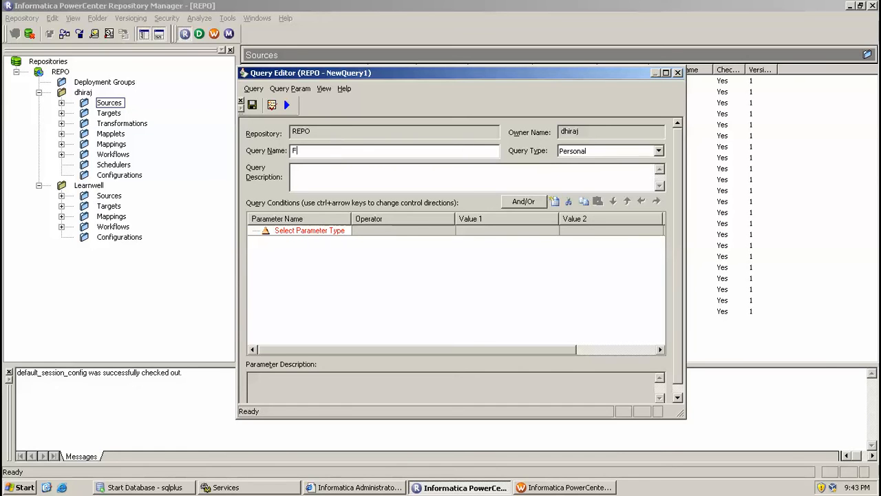
text(ind Table)
click(591, 151)
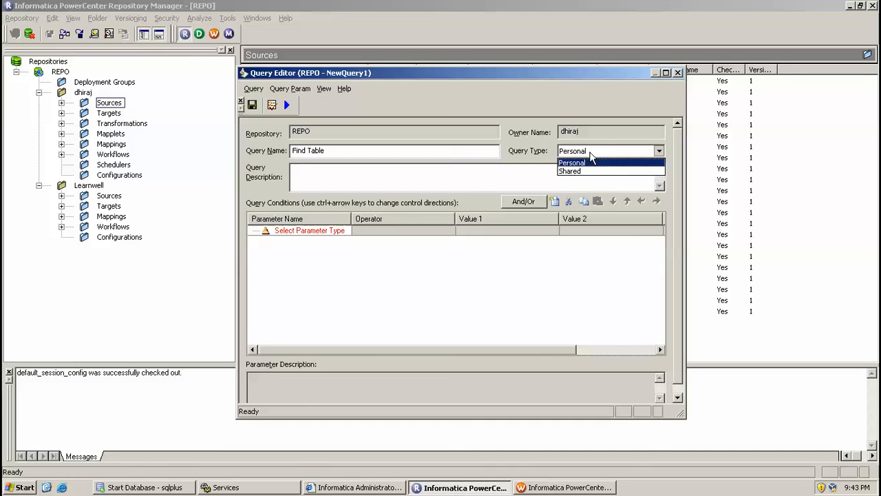
click(590, 162)
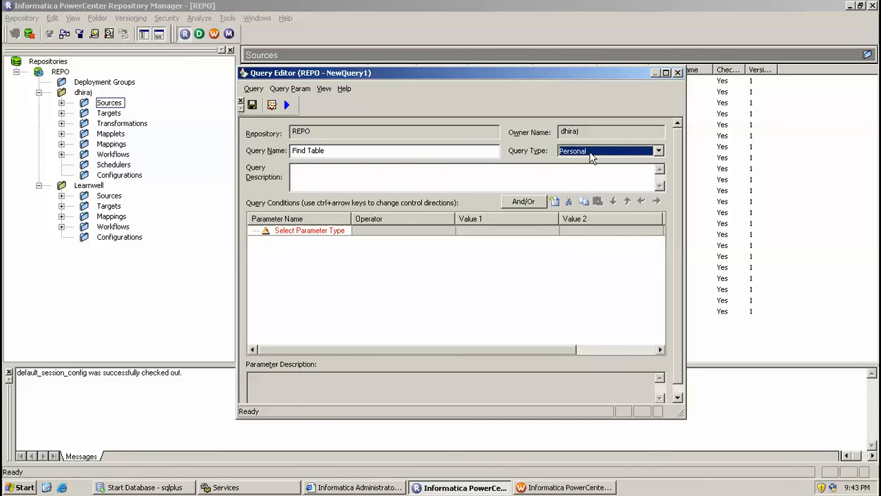
click(389, 181)
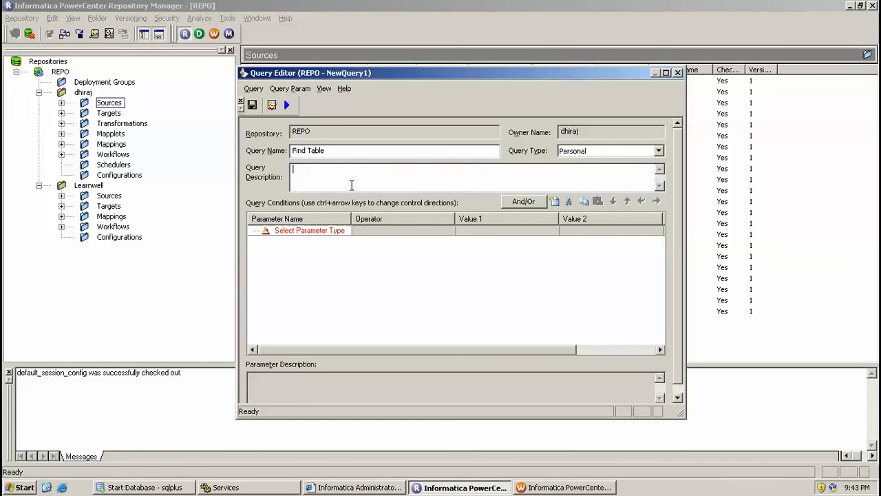
Define the first condition as Object Name Contains, ready for the value EMP
click(329, 232)
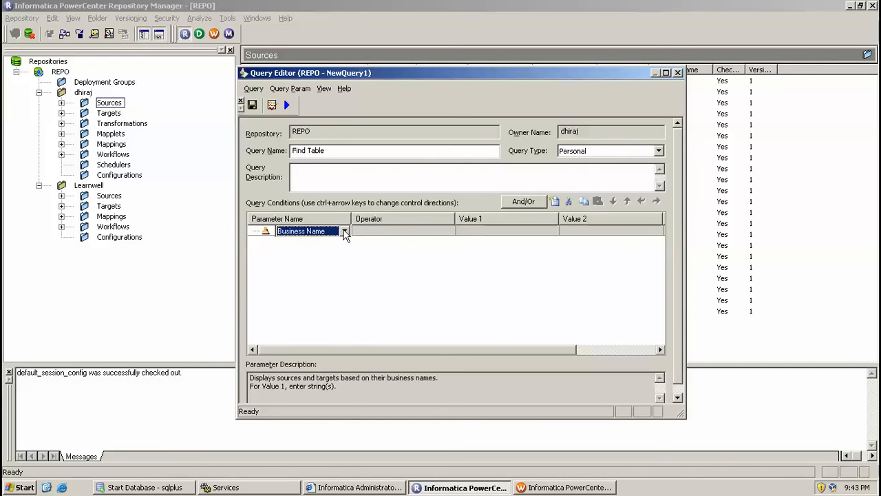
click(344, 232)
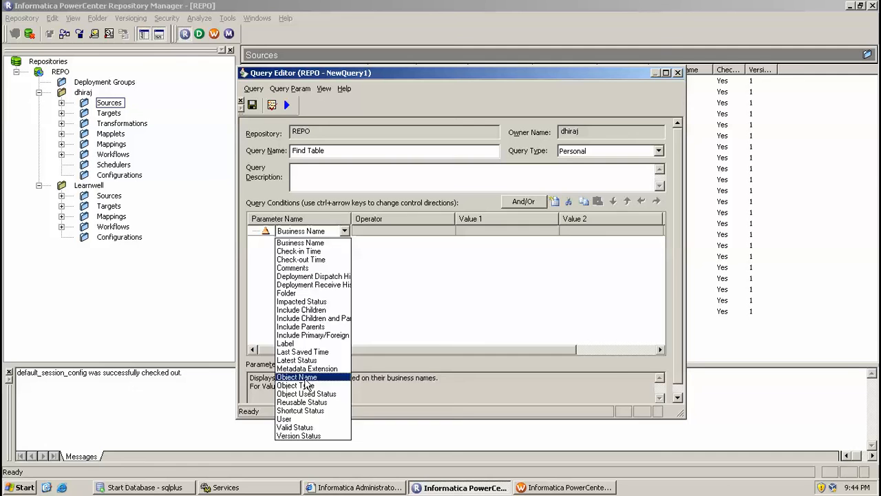
click(298, 377)
click(394, 234)
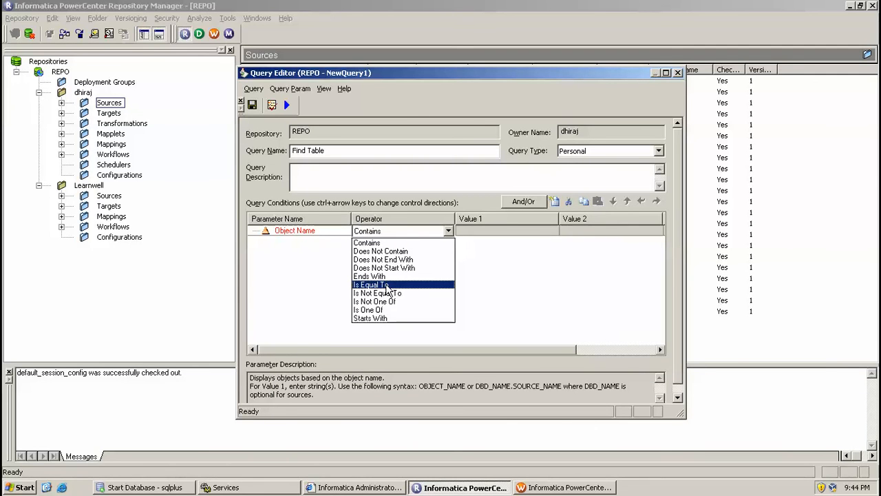
click(389, 285)
click(487, 234)
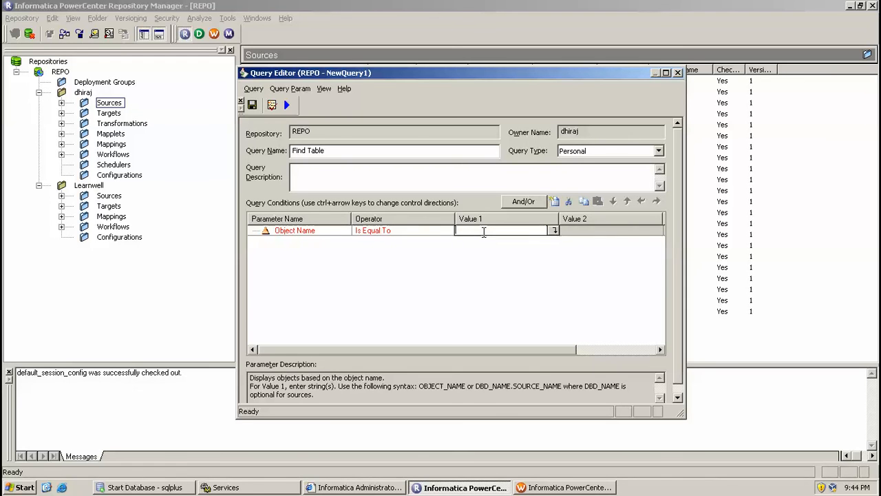
click(447, 233)
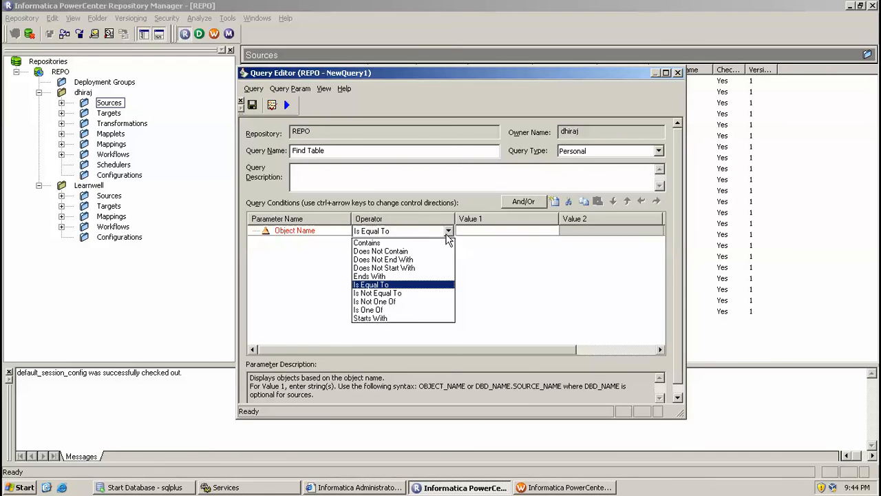
click(425, 240)
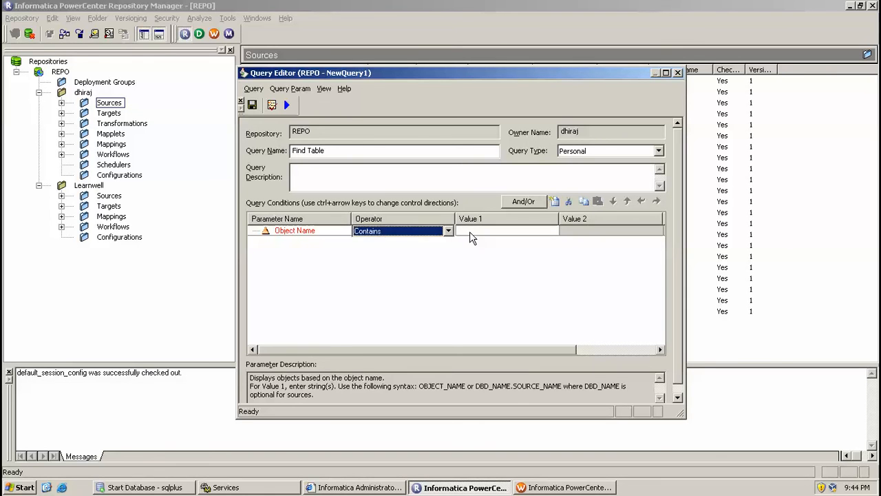
click(471, 231)
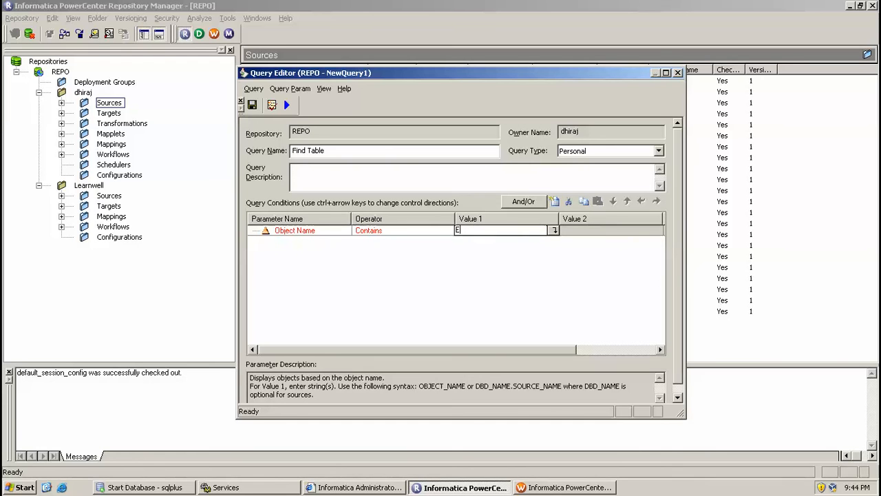
text(EMP)
Execute Find Table, widen the Object Name column of the 19 results, then close them
click(287, 105)
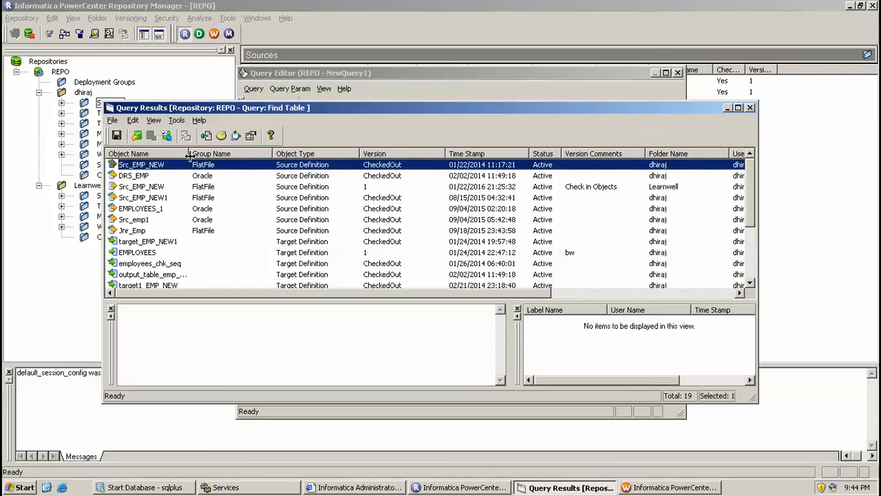
drag(189, 153, 229, 153)
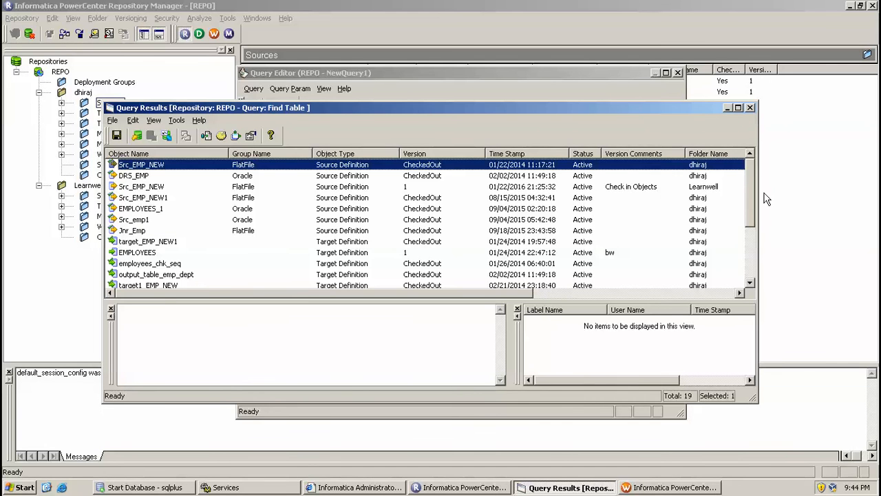
mouse_move(751, 206)
mouse_down()
mouse_move(752, 272)
mouse_move(752, 161)
mouse_up()
click(177, 120)
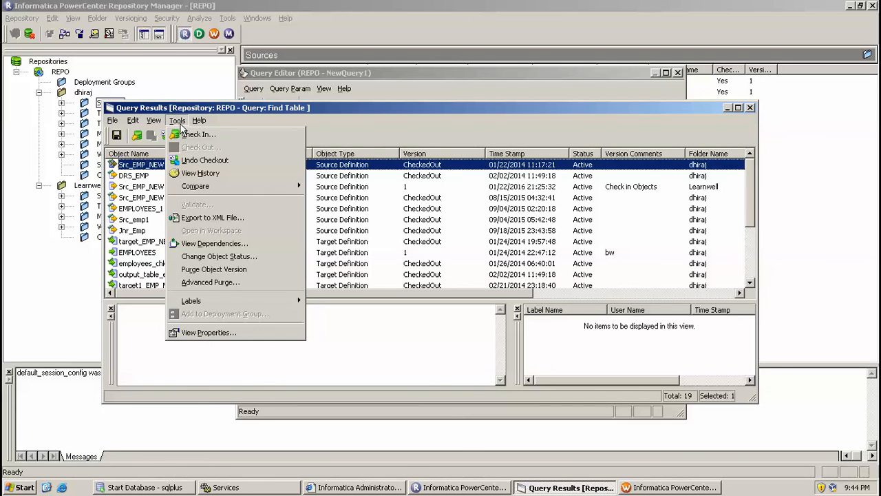
click(159, 364)
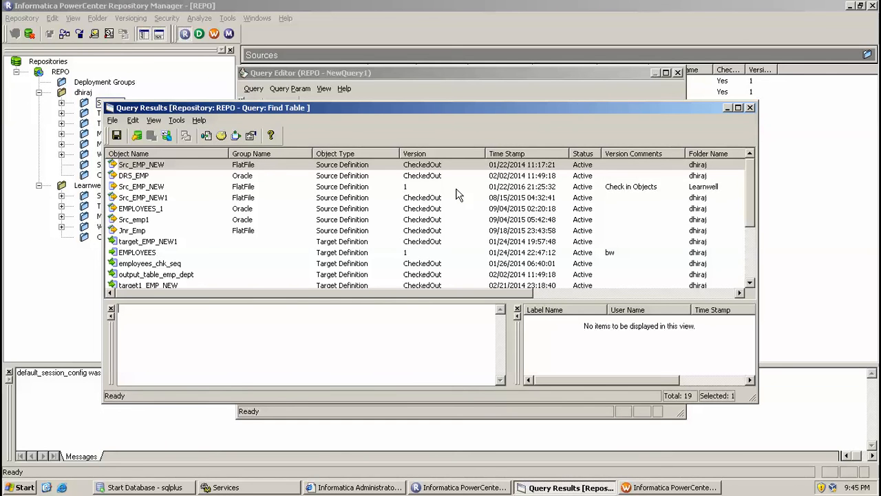
click(751, 108)
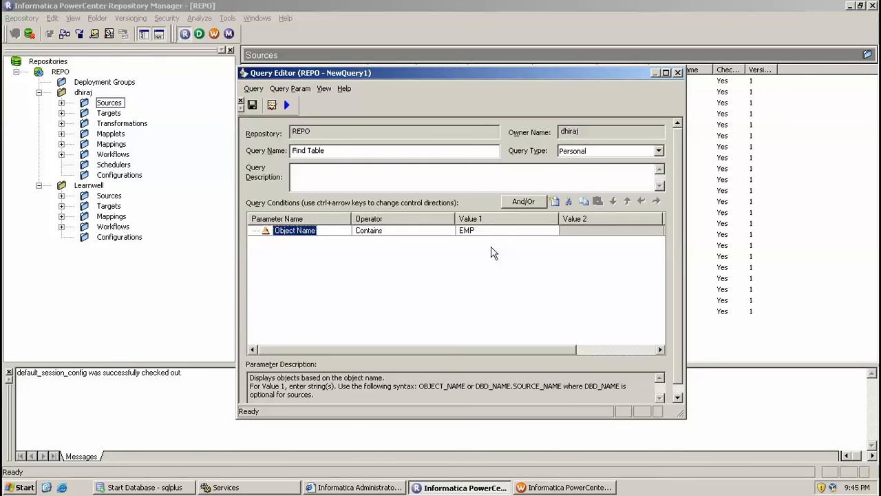
Change the condition's parameter to Last Saved Time and its operator to Is Between
click(303, 231)
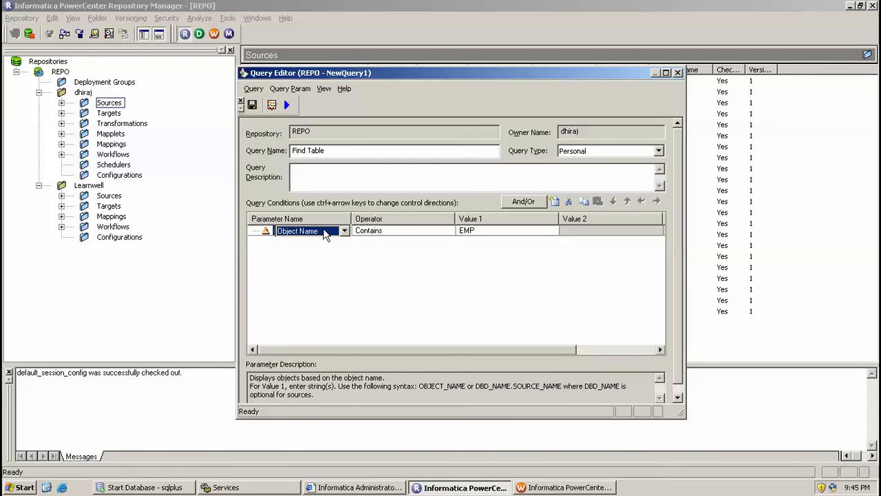
click(344, 230)
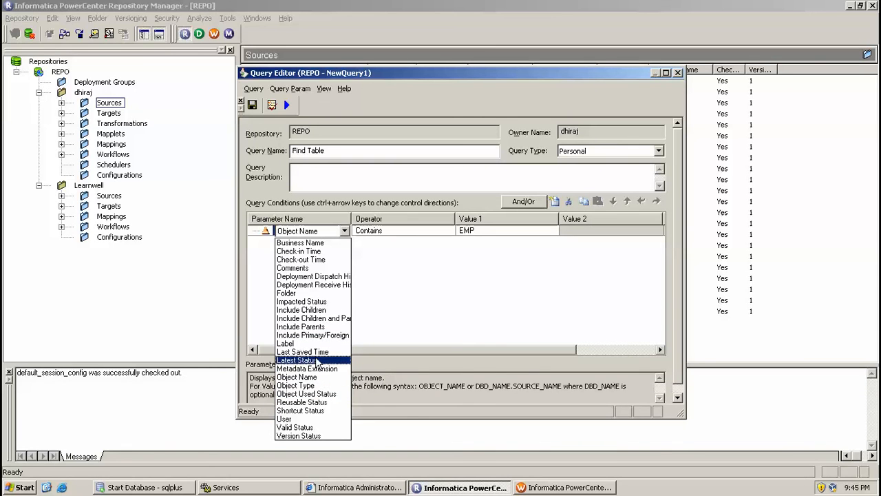
click(315, 352)
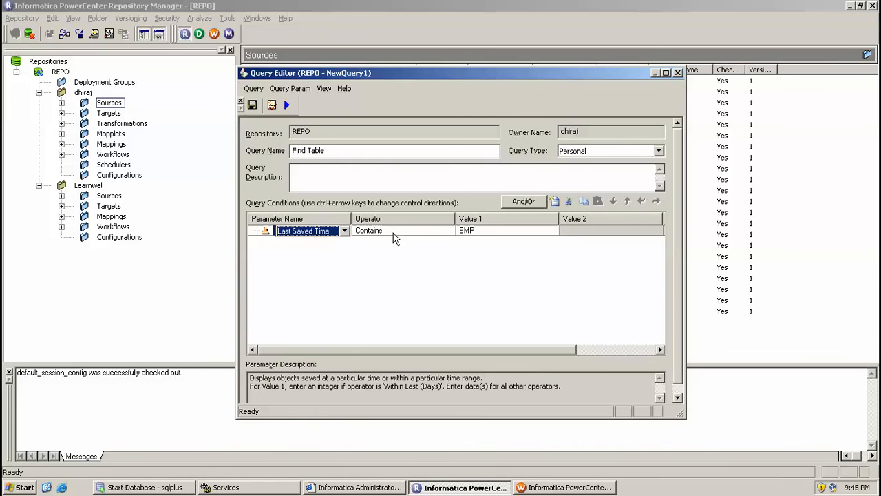
click(398, 232)
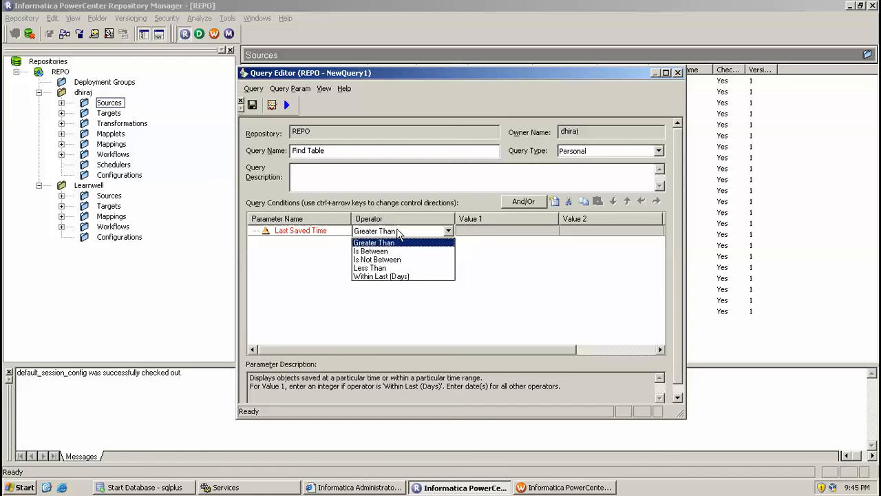
click(398, 232)
click(410, 234)
click(372, 252)
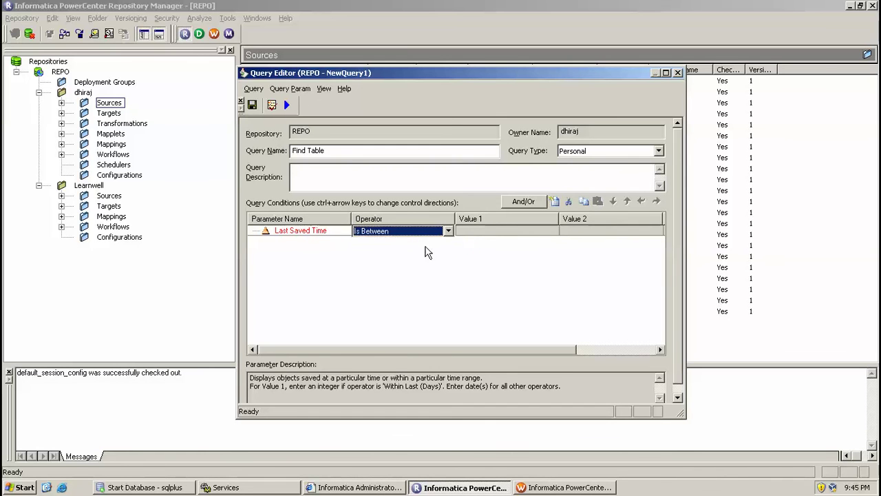
Set Value 1 to 6/22/2012 via the calendar and accept 1/22/2016 as Value 2
click(482, 231)
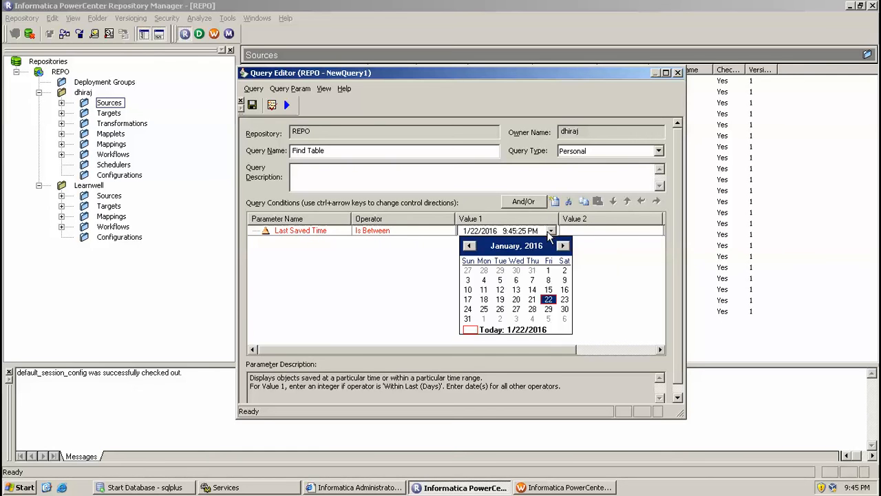
click(471, 246)
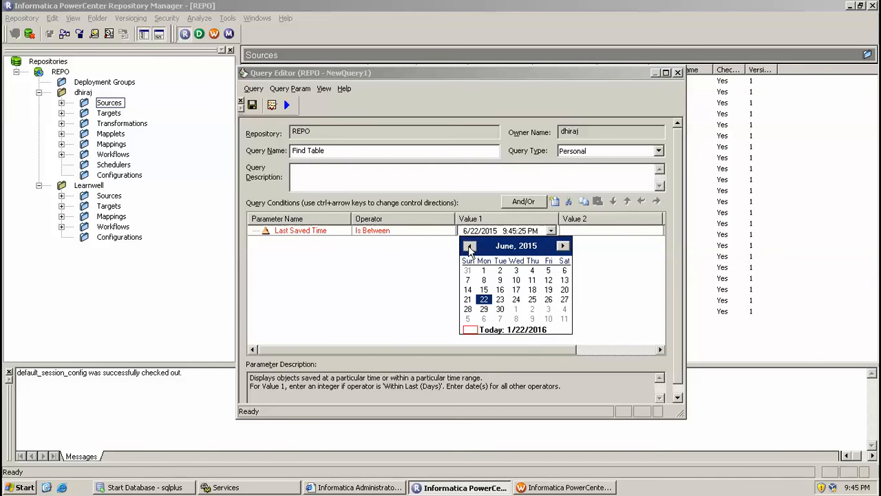
click(530, 245)
click(547, 243)
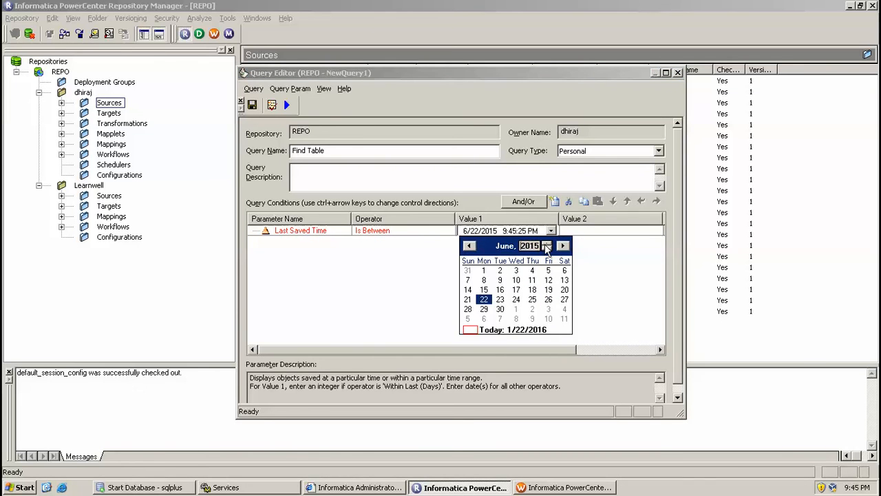
click(547, 249)
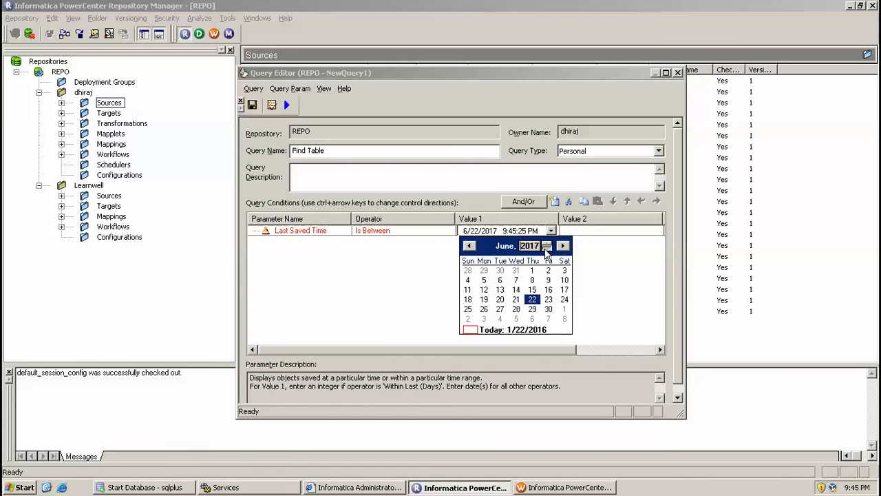
click(547, 249)
click(596, 272)
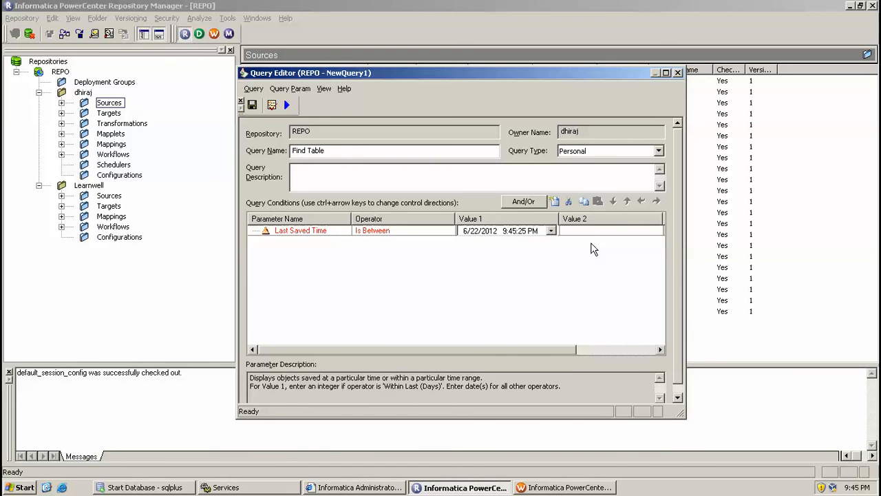
click(593, 234)
click(613, 262)
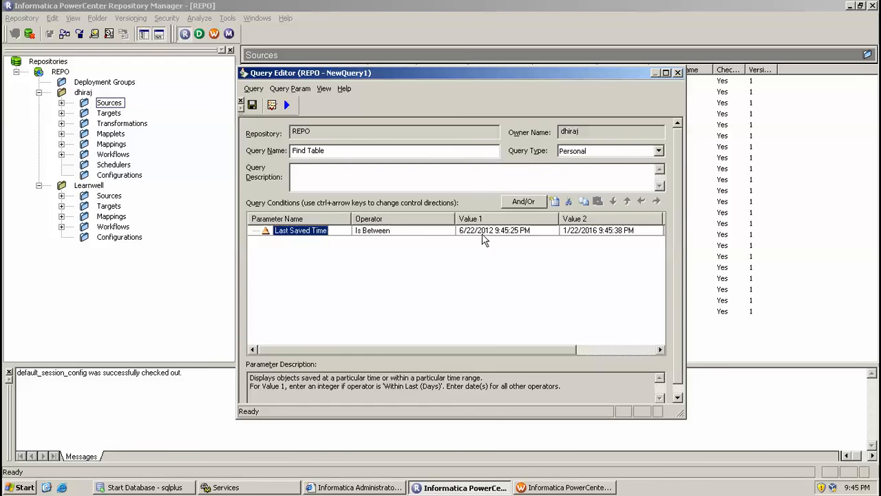
click(287, 105)
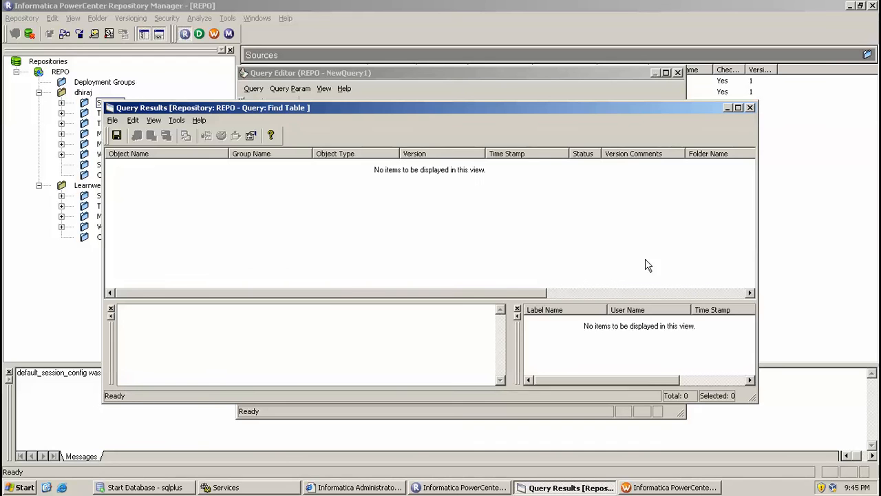
click(751, 107)
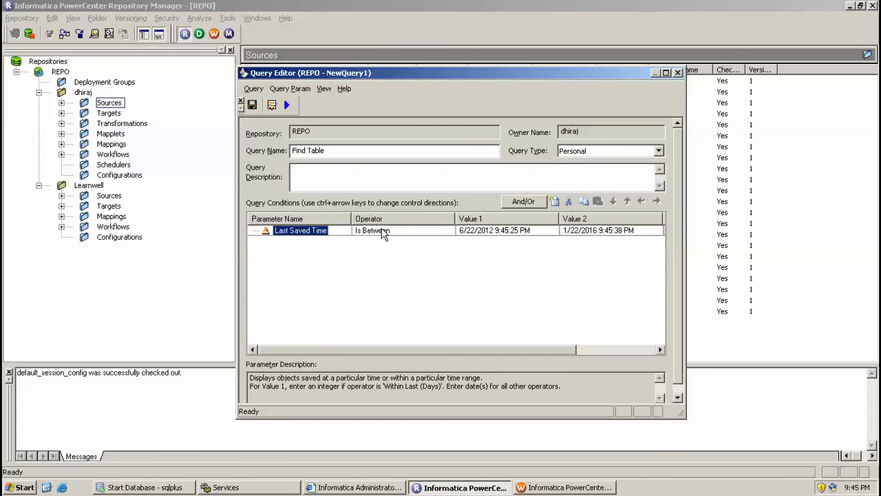
click(296, 89)
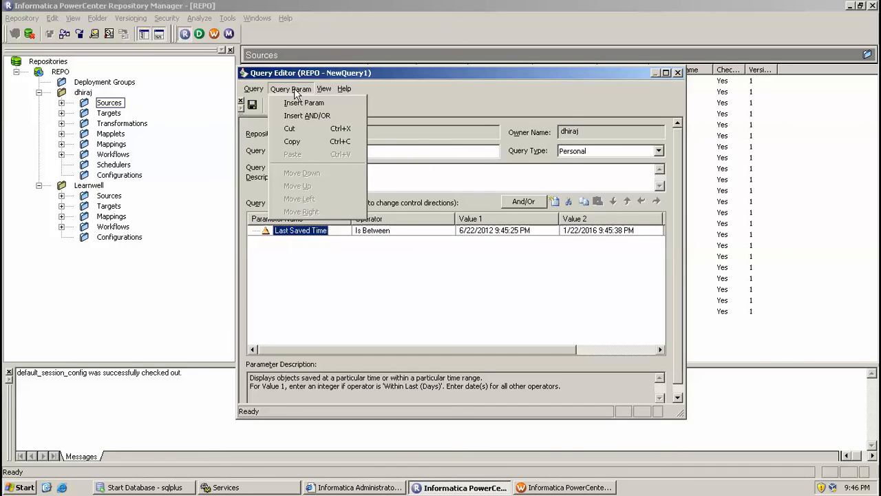
click(475, 303)
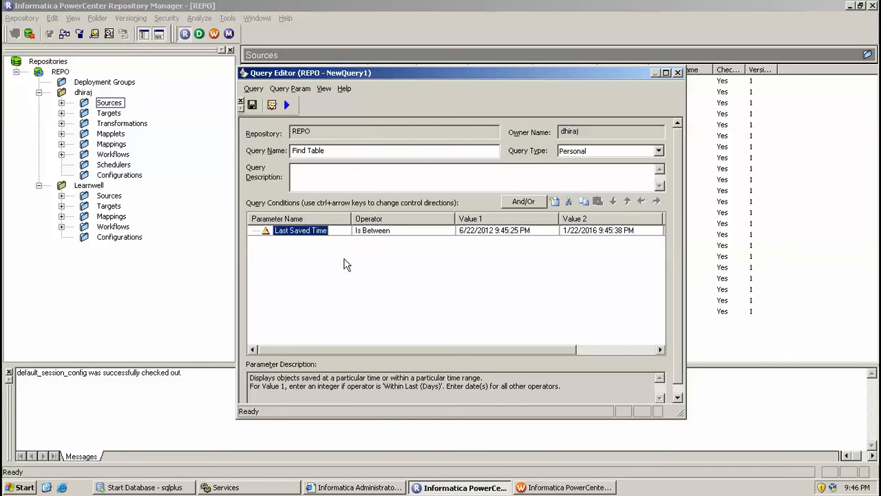
click(317, 235)
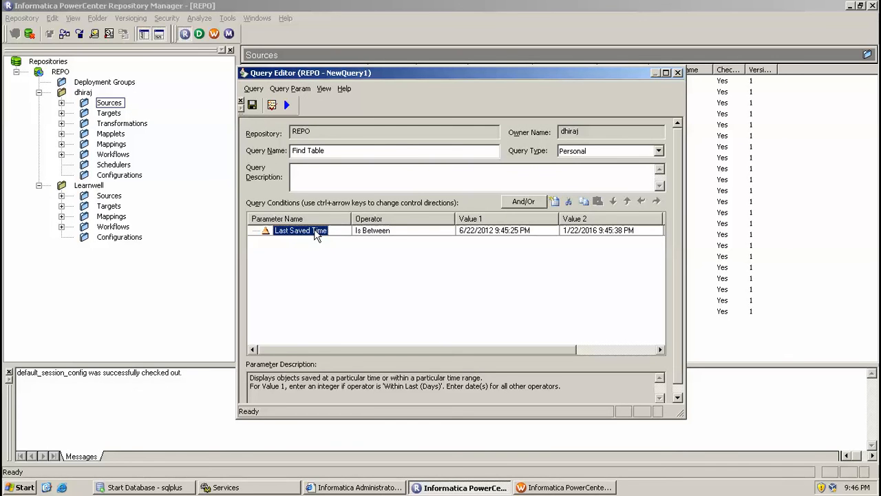
click(317, 236)
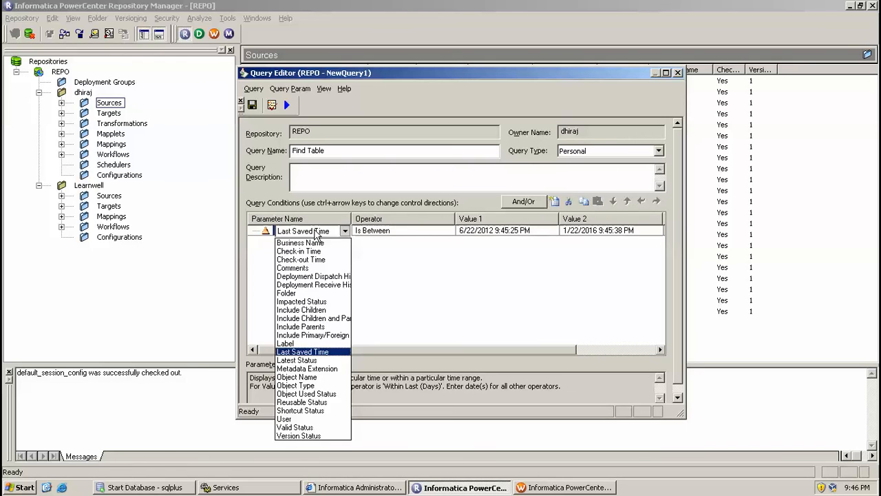
click(318, 235)
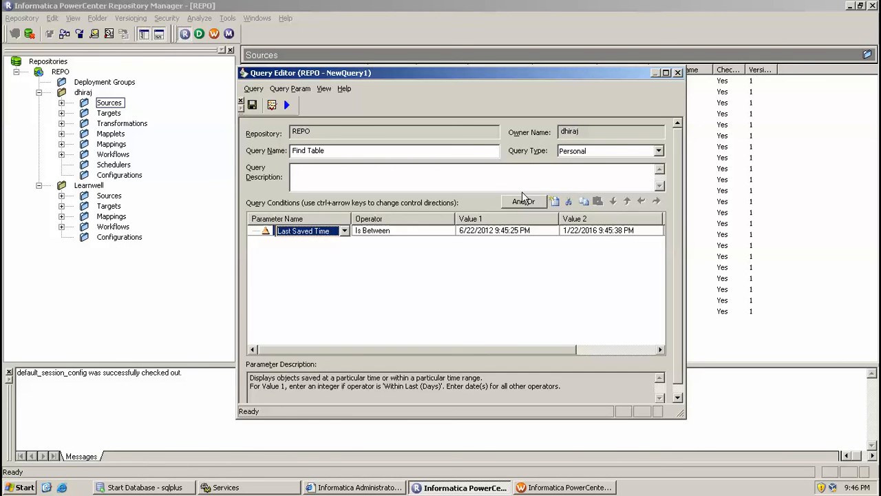
Add two AND operator rows above the Last Saved Time condition
click(523, 202)
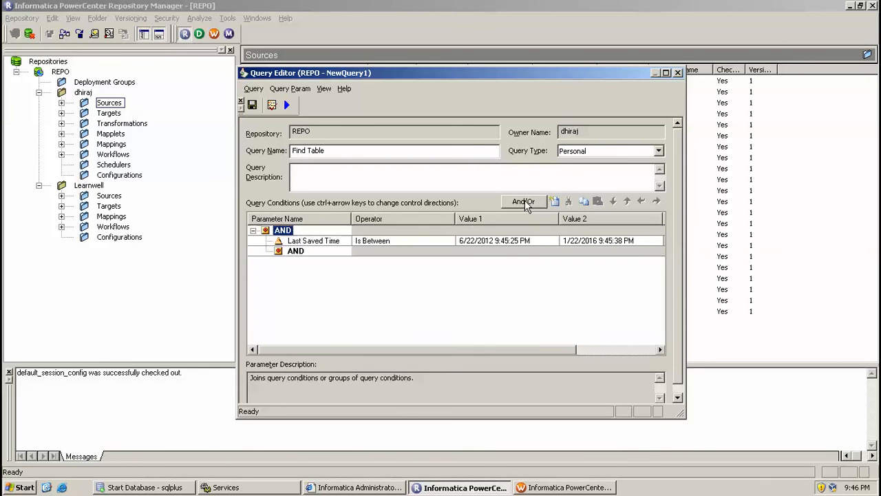
click(527, 205)
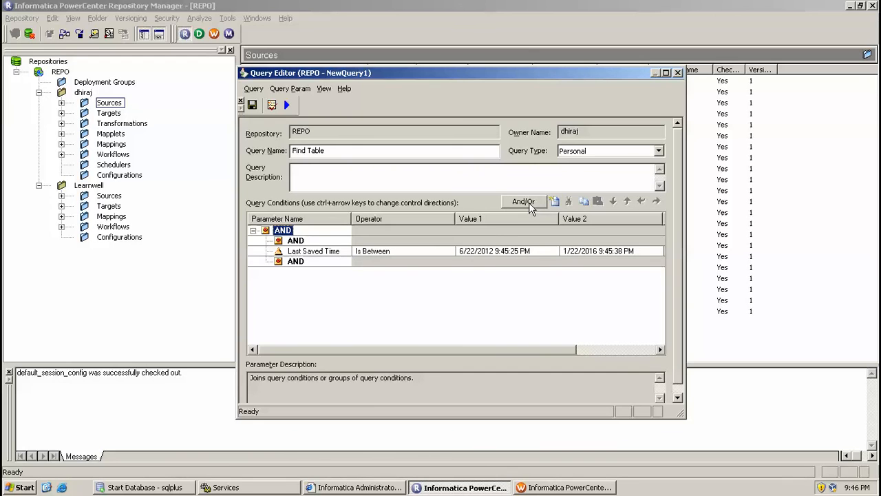
Change the nested operator to OR, keeping the top-level and lower operators AND
click(297, 241)
click(344, 241)
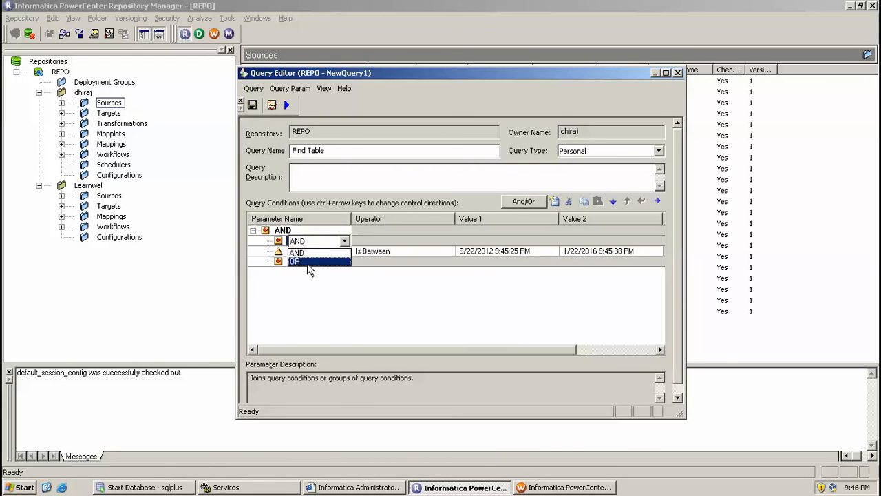
click(307, 263)
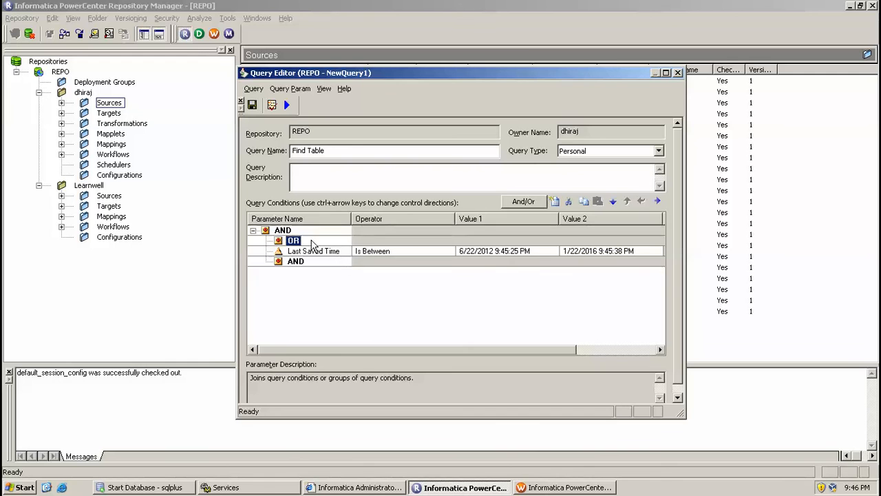
click(301, 231)
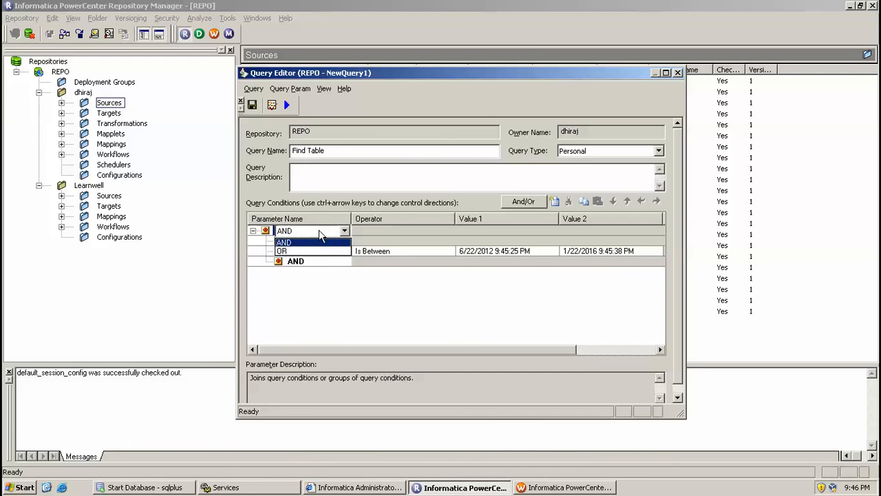
click(320, 240)
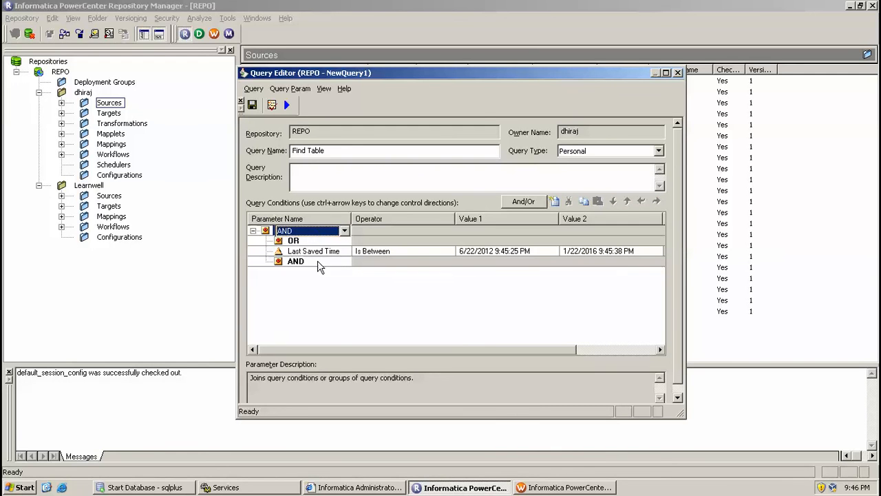
click(303, 262)
click(345, 262)
click(317, 272)
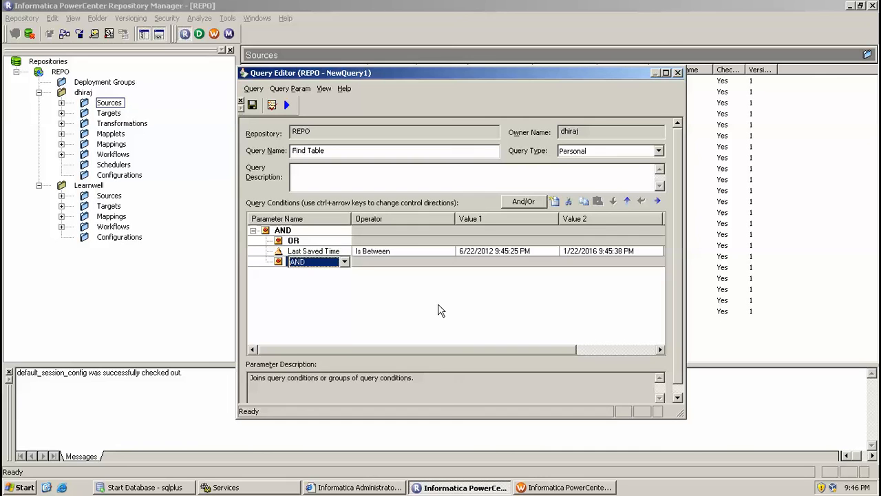